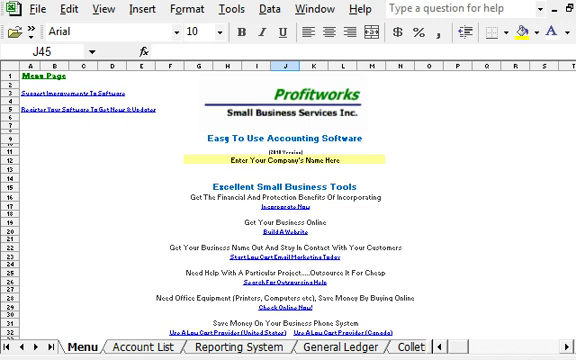
pyautogui.scroll(-4, 455, 185)
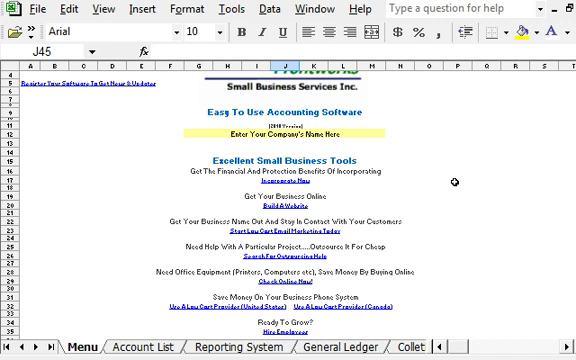
pyautogui.scroll(-4, 457, 191)
pyautogui.scroll(-4, 457, 191)
pyautogui.scroll(-3, 457, 191)
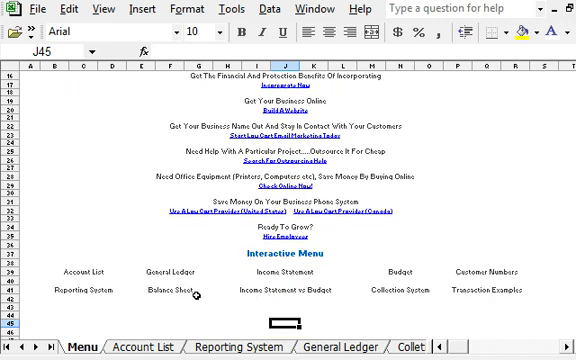
pyautogui.click(167, 275)
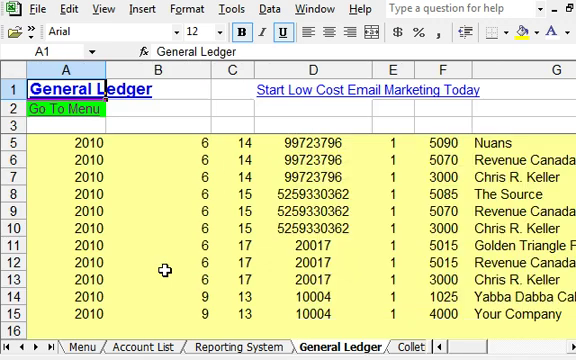
pyautogui.click(430, 245)
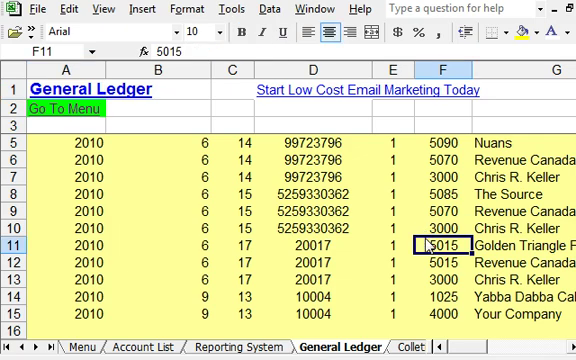
pyautogui.press('Right')
pyautogui.press('Right')
pyautogui.press('Right')
pyautogui.press('Right')
pyautogui.press('Right')
pyautogui.press('Left')
pyautogui.press('Left')
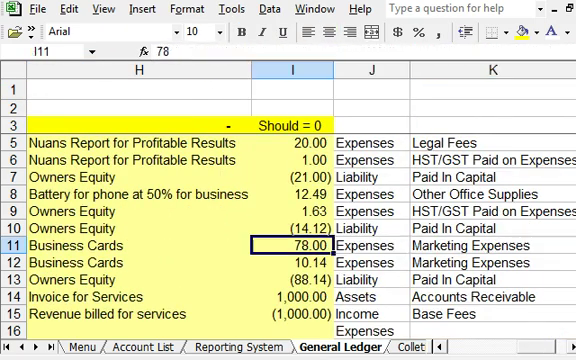
pyautogui.press('Left')
pyautogui.press('Left')
pyautogui.press('Left')
pyautogui.press('Left')
pyautogui.press('Left')
pyautogui.press('Left')
pyautogui.press('Left')
pyautogui.press('Left')
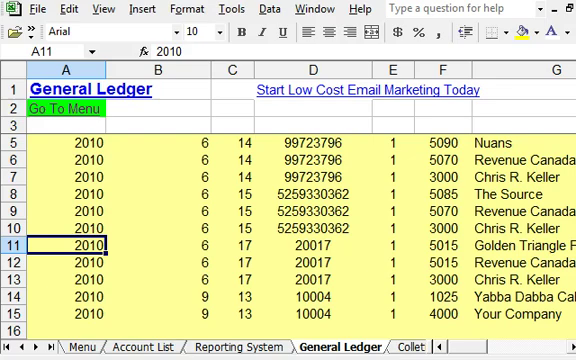
pyautogui.press('Up')
pyautogui.press('Up')
pyautogui.press('Up')
pyautogui.press('Right')
pyautogui.press('Right')
pyautogui.press('Right')
pyautogui.press('Right')
pyautogui.press('Right')
pyautogui.press('Right')
pyautogui.press('Right')
pyautogui.press('Right')
pyautogui.press('Right')
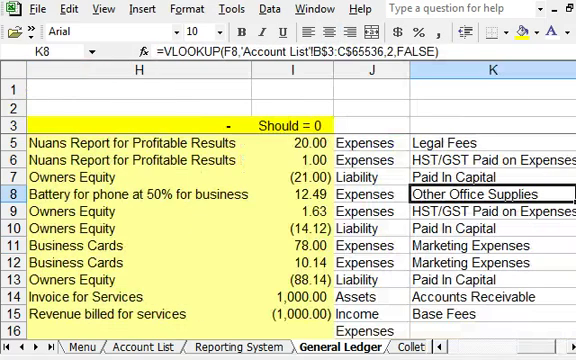
pyautogui.press('Left')
pyautogui.press('Left')
pyautogui.press('Left')
pyautogui.press('Left')
pyautogui.press('Left')
pyautogui.press('Left')
pyautogui.press('Left')
pyautogui.press('Left')
pyautogui.press('Left')
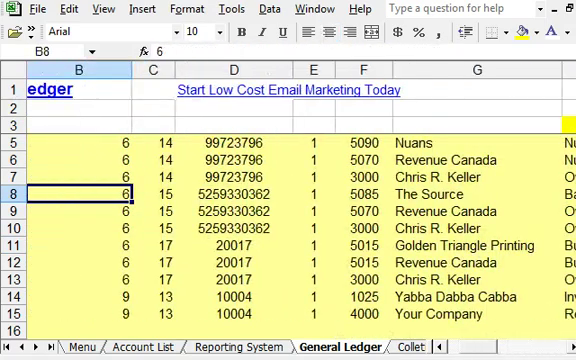
pyautogui.press('Left')
pyautogui.press('Up')
pyautogui.press('Up')
pyautogui.press('Right')
pyautogui.press('Right')
pyautogui.press('Right')
pyautogui.press('Right')
pyautogui.press('Right')
pyautogui.press('Right')
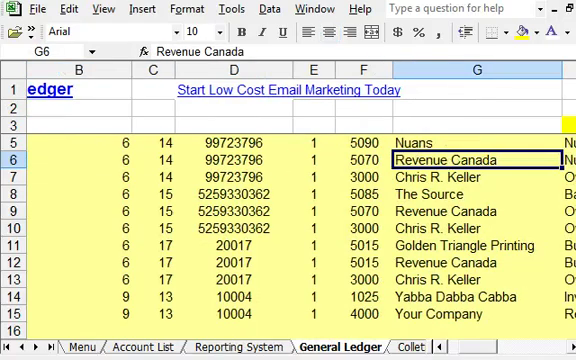
pyautogui.press('Right')
pyautogui.press('Right')
pyautogui.press('Right')
pyautogui.press('Right')
pyautogui.press('Left')
pyautogui.press('Left')
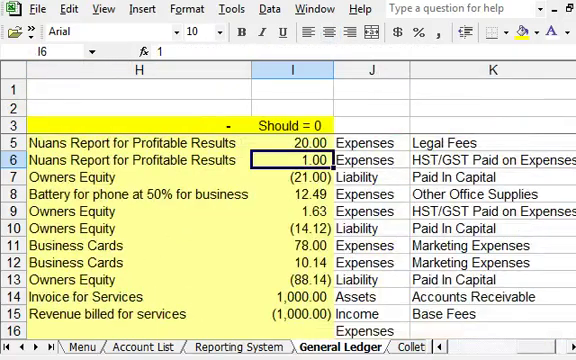
pyautogui.press('Home')
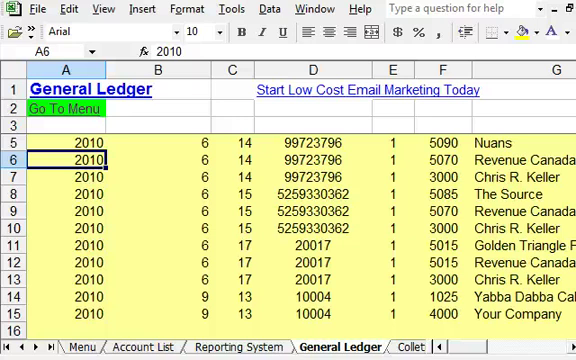
# Step: Browse the Transaction Examples sheet, then go back to the Menu page
pyautogui.click(64, 109)
pyautogui.scroll(-3, 445, 145)
pyautogui.scroll(-3, 445, 145)
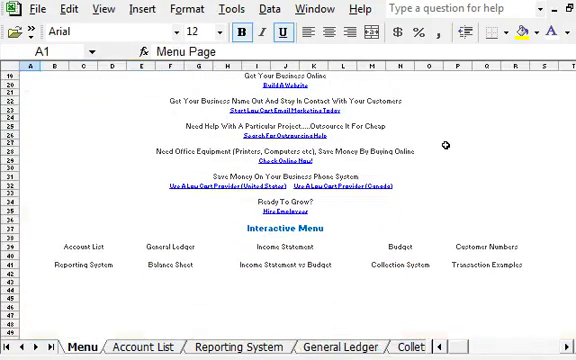
pyautogui.click(487, 265)
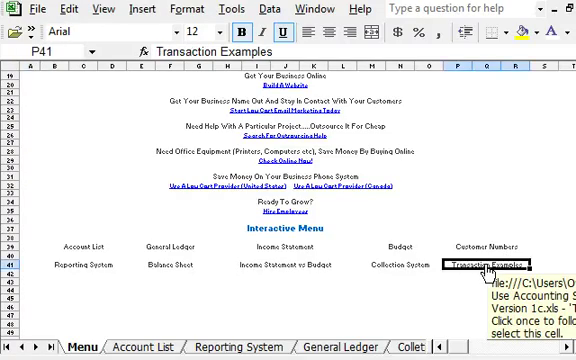
pyautogui.click(462, 348)
pyautogui.moveTo(462, 350); pyautogui.dragTo(445, 349)
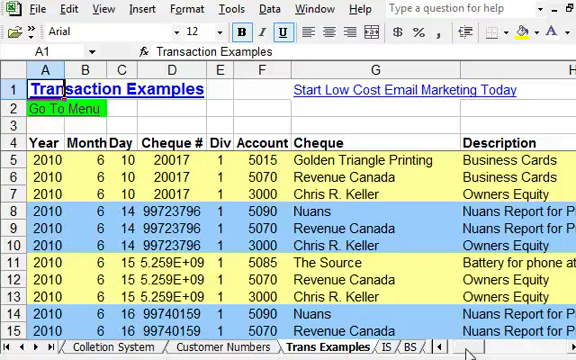
pyautogui.click(45, 108)
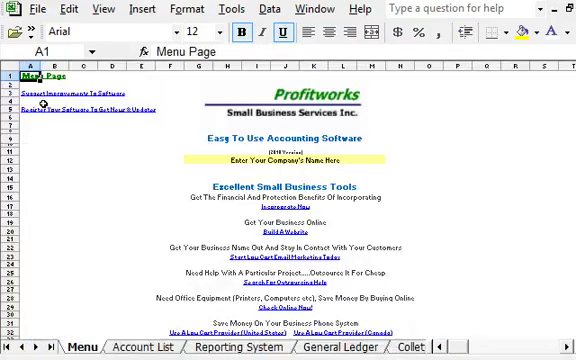
pyautogui.scroll(-3, 268, 283)
pyautogui.scroll(-2, 268, 270)
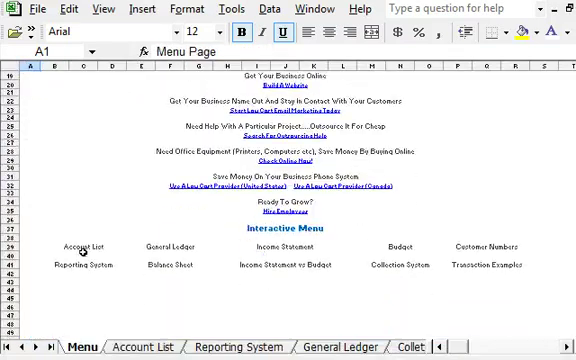
# Step: Open General Ledger, select cell A5, and scroll right to columns H–K
pyautogui.click(170, 246)
pyautogui.scroll(1, 163, 247)
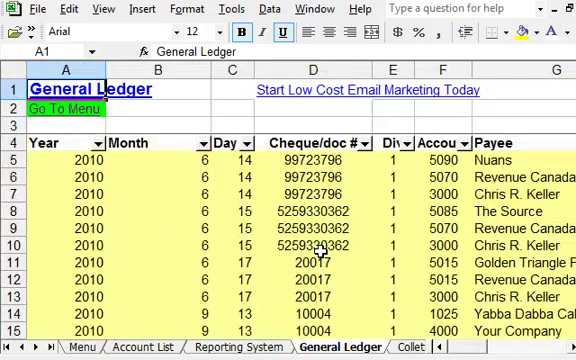
pyautogui.click(60, 161)
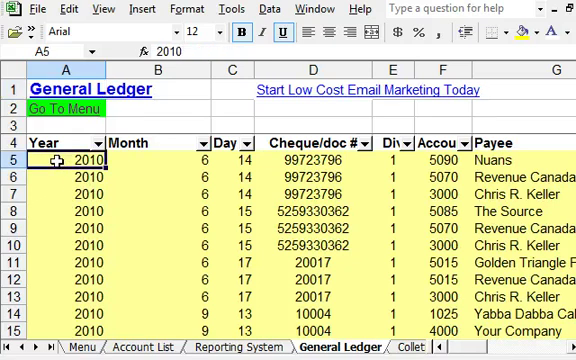
pyautogui.click(570, 347)
pyautogui.click(570, 350)
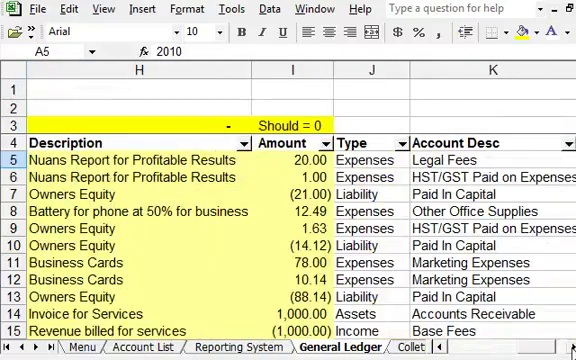
pyautogui.scroll(-3, 570, 347)
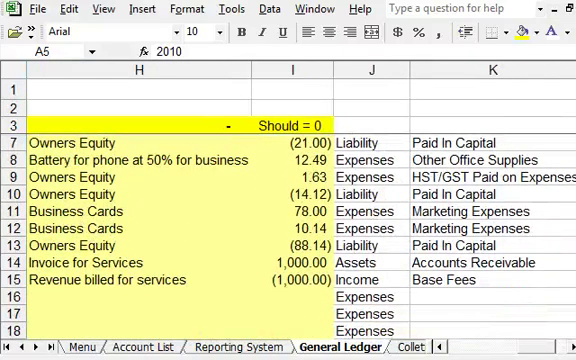
# Step: Delete the example transactions in A5:I15 and jump to the sheet's top-left
pyautogui.moveTo(330, 280); pyautogui.dragTo(70, 143)
pyautogui.press('Delete')
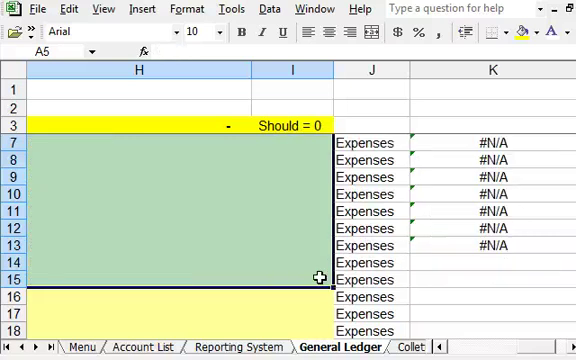
pyautogui.hotkey('ctrl', 'Home')
# Step: Confirm row 5 is now empty, then move up to the sheet title
pyautogui.press('Down')
pyautogui.press('Down')
pyautogui.press('Right')
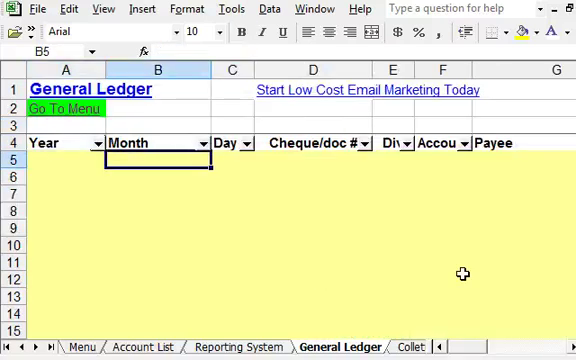
pyautogui.press('Right')
pyautogui.hotkey('ctrl', 'Right')
pyautogui.press('Left')
pyautogui.press('Left')
pyautogui.press('Left')
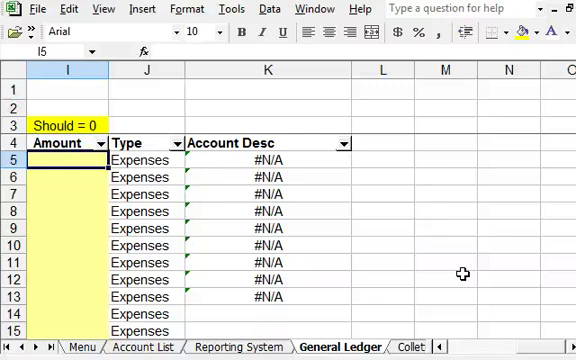
pyautogui.press('Left')
pyautogui.press('Left')
pyautogui.press('Left')
pyautogui.press('Left')
pyautogui.press('Left')
pyautogui.press('Left')
pyautogui.press('Left')
pyautogui.press('Left')
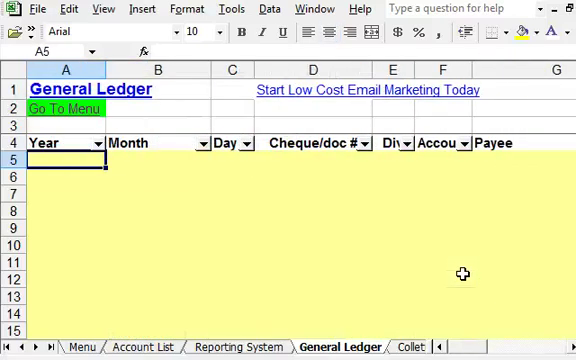
pyautogui.press('Up')
pyautogui.press('Up')
pyautogui.press('Down')
pyautogui.press('Up')
pyautogui.press('Up')
pyautogui.press('Up')
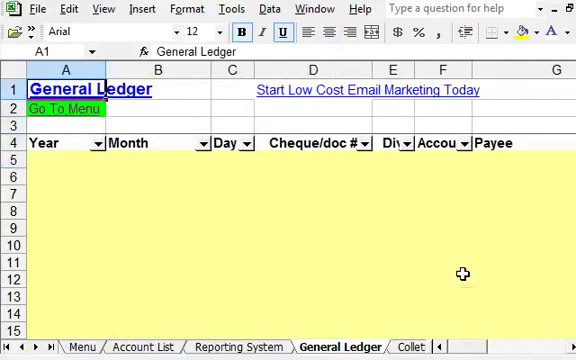
# Step: Move back into the entry rows and check empty row 5 across to Amount
pyautogui.press('Down')
pyautogui.press('Down')
pyautogui.press('Down')
pyautogui.press('Down')
pyautogui.press('Down')
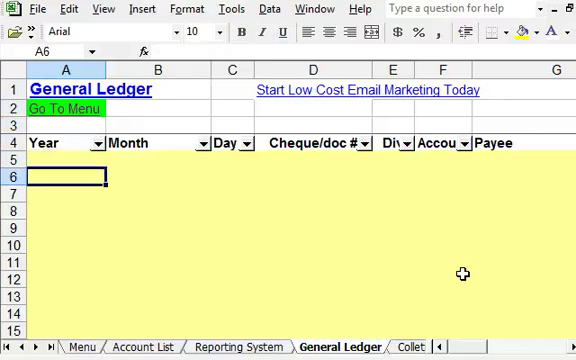
pyautogui.press('Up')
pyautogui.press('Up')
pyautogui.press('Down')
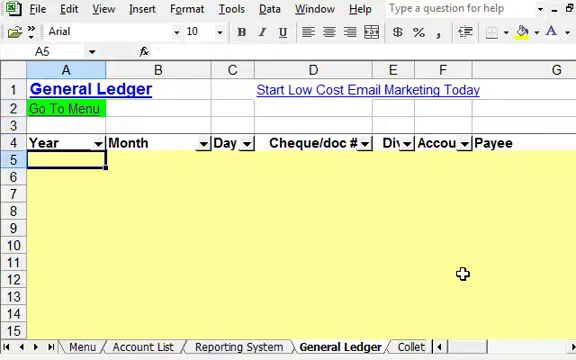
pyautogui.press('Right')
pyautogui.press('Right')
pyautogui.press('Right')
pyautogui.press('Right')
pyautogui.press('Right')
pyautogui.press('Right')
pyautogui.press('Right')
pyautogui.press('Right')
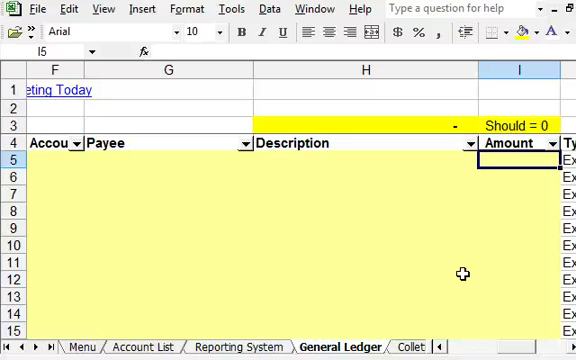
pyautogui.press('Right')
pyautogui.press('Left')
pyautogui.press('Left')
pyautogui.press('Left')
pyautogui.press('Left')
pyautogui.press('Left')
pyautogui.press('Left')
pyautogui.press('Left')
pyautogui.press('Left')
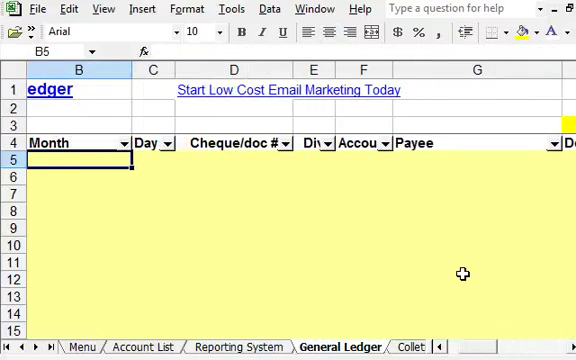